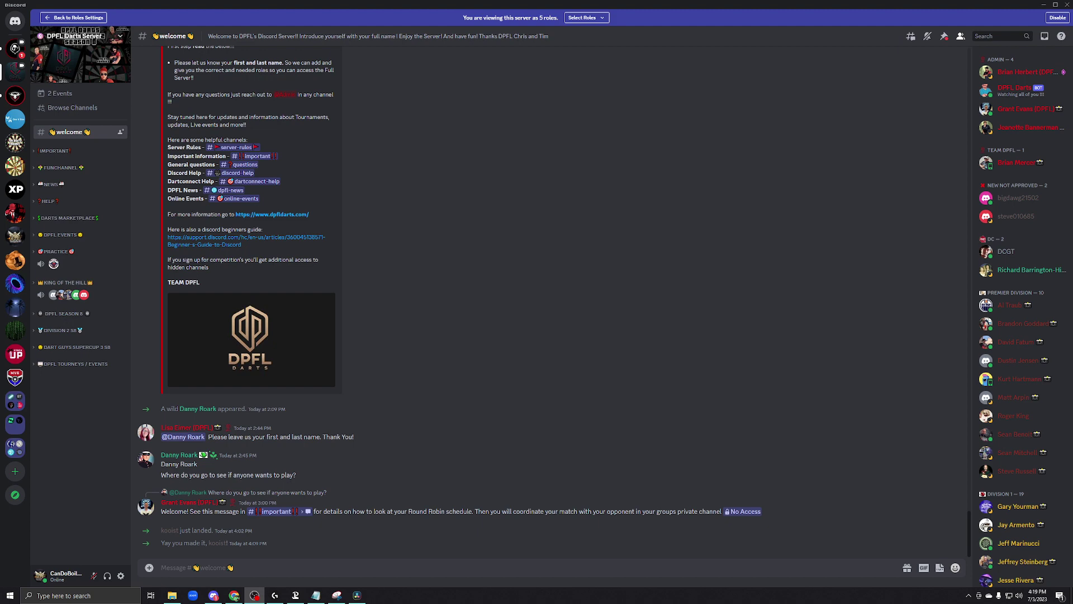
# - Show the DPFL Shop's Tech / Online Darts page in Chrome and return to Discord
pyautogui.click(234, 595)
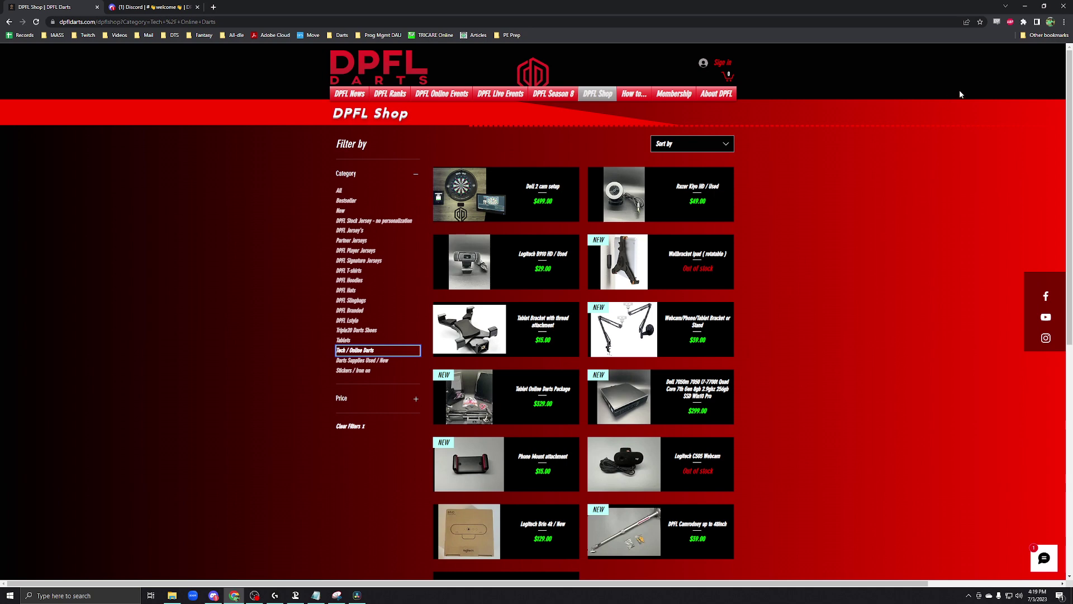
pyautogui.hotkey('alt', 'Tab')
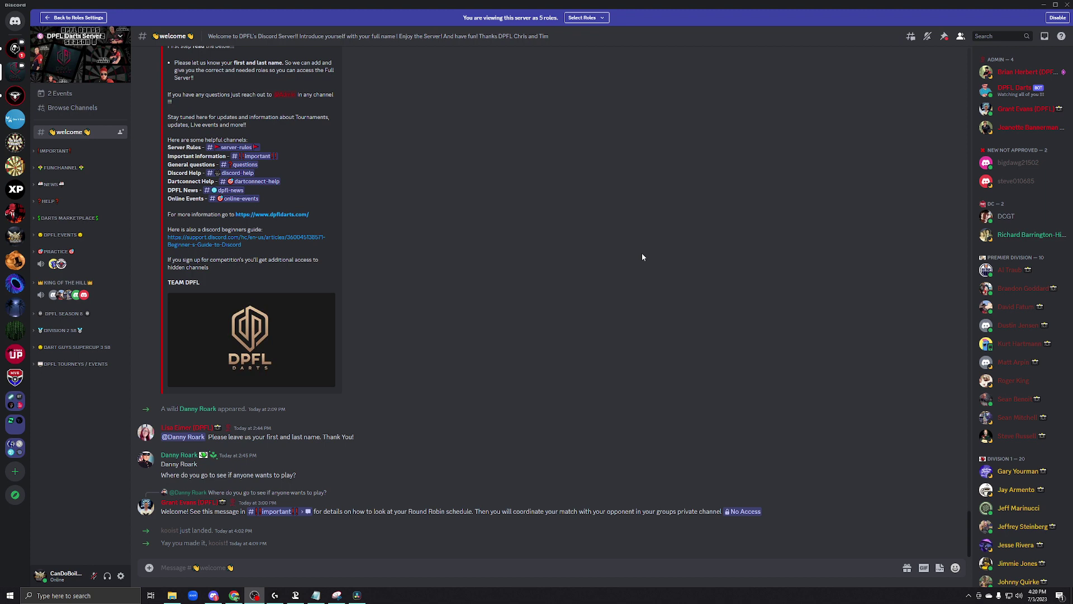
# - Switch to Logitech G HUB, go back from the 1080p Pro webcam's settings to the device overview, and minimize the window
pyautogui.click(275, 595)
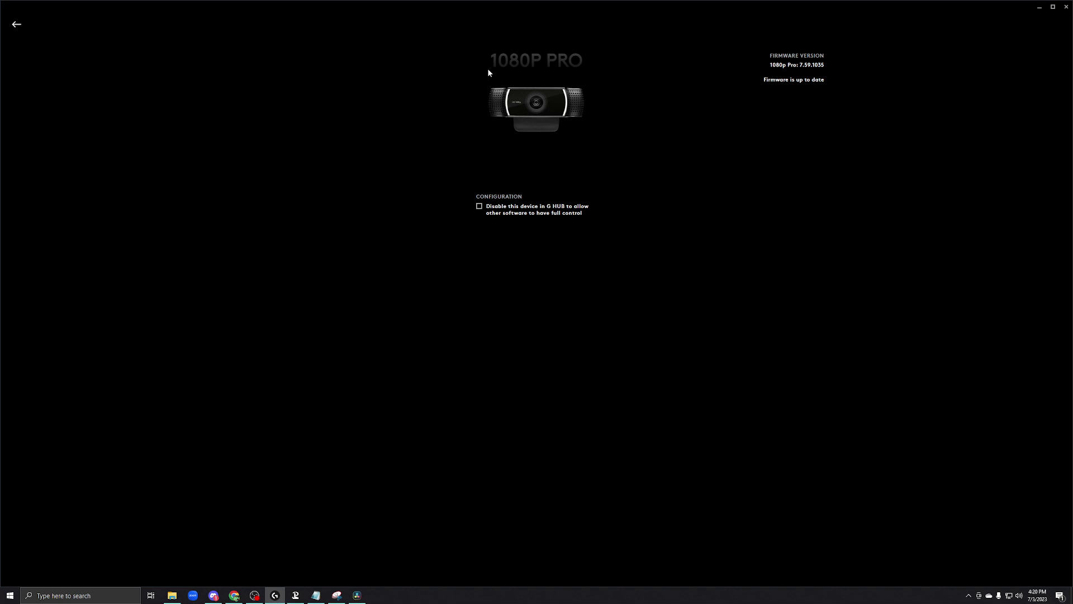
pyautogui.click(13, 26)
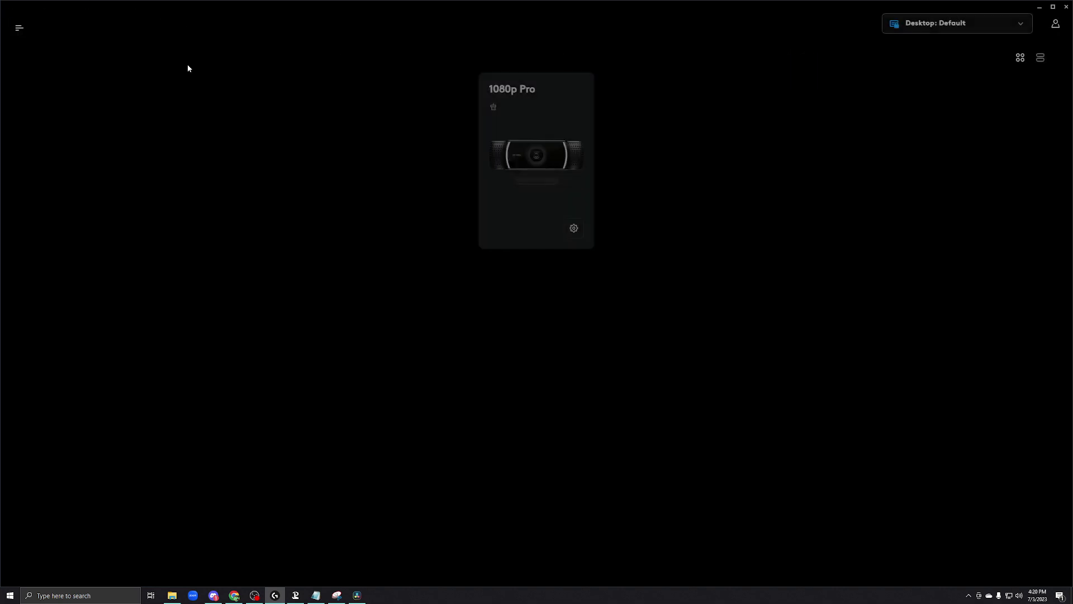
pyautogui.click(1037, 8)
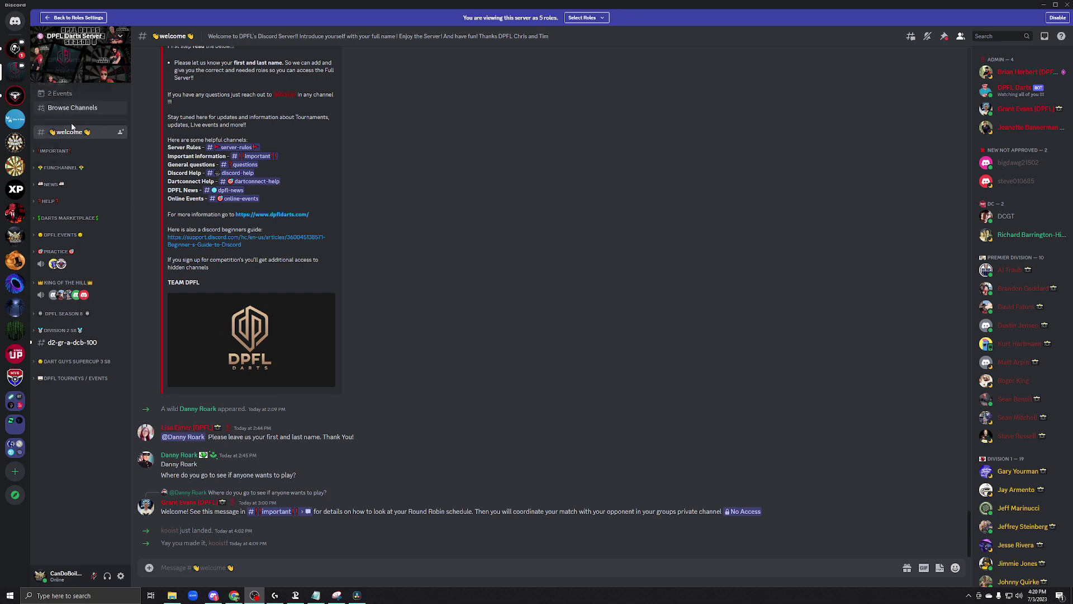
# - Open Discord's Voice & Video user settings and run a short microphone test
pyautogui.click(121, 576)
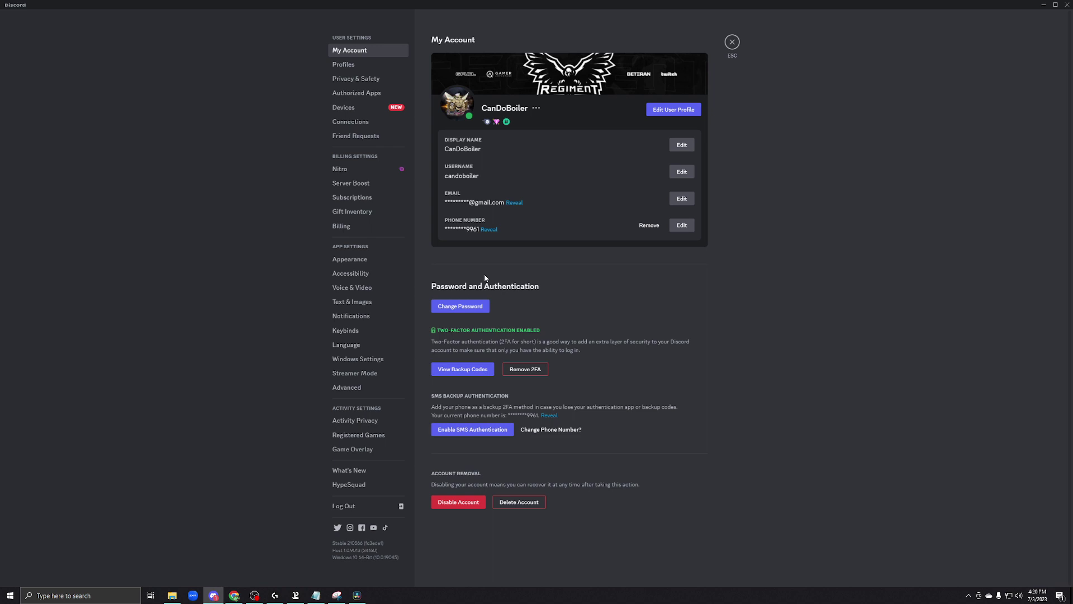
pyautogui.click(359, 289)
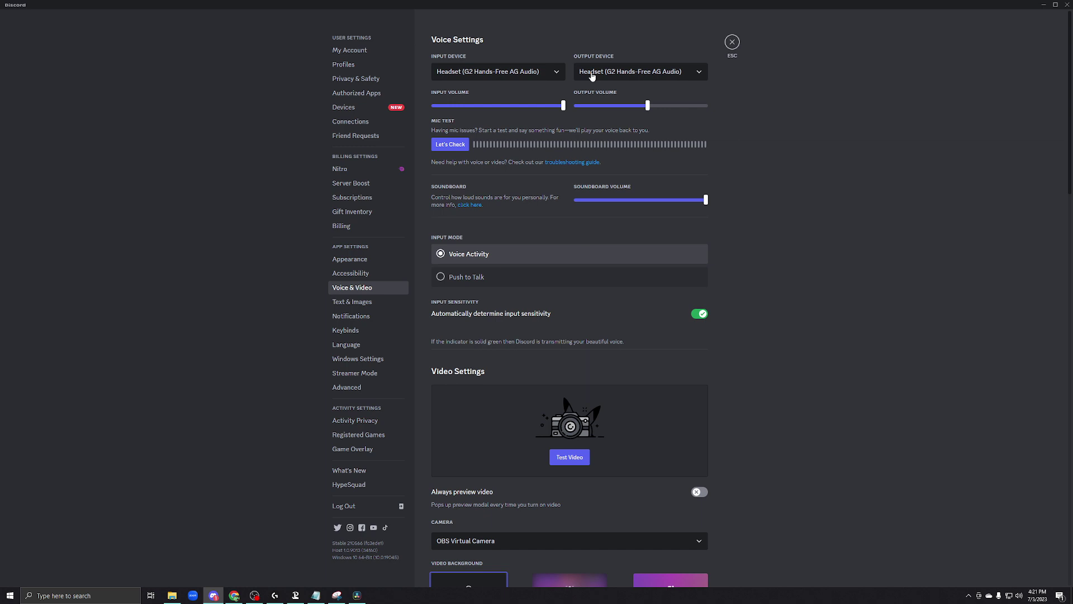
pyautogui.click(457, 146)
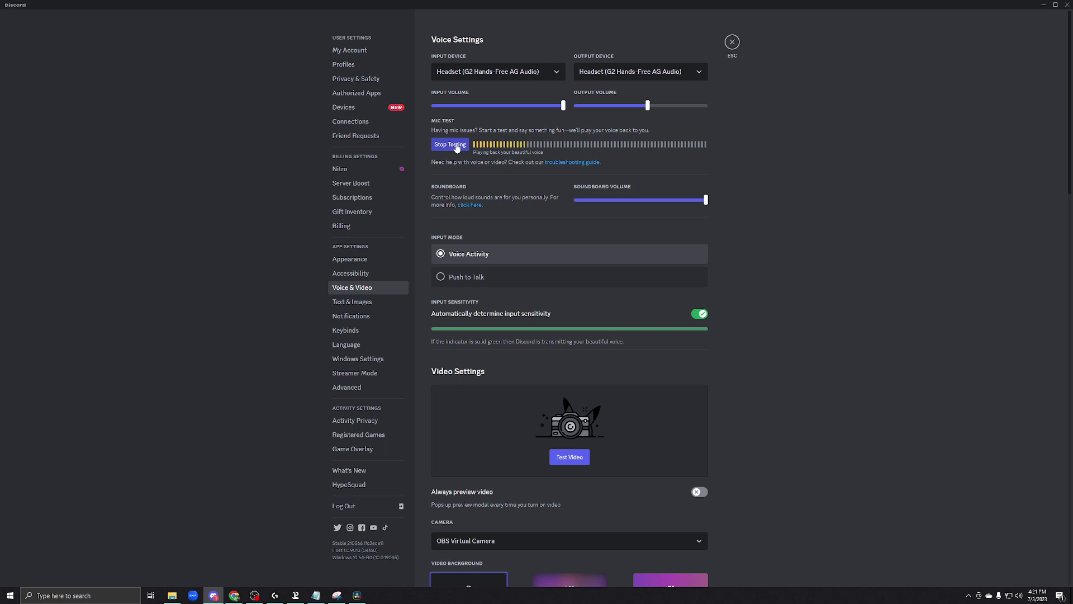
pyautogui.click(451, 145)
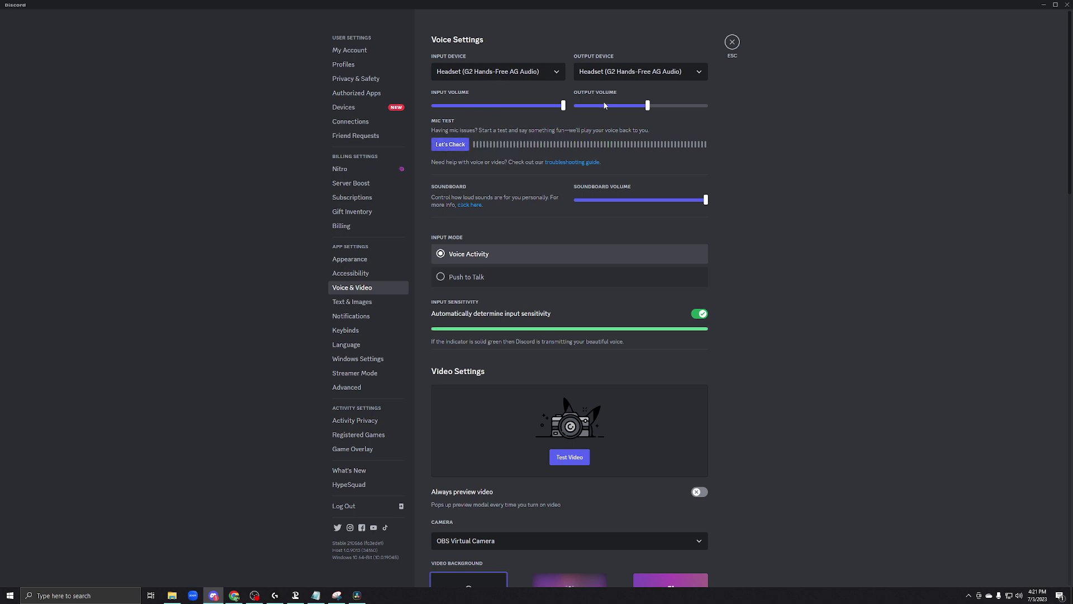
# - Look through the available voice input and output devices without changing the selected headset
pyautogui.click(559, 76)
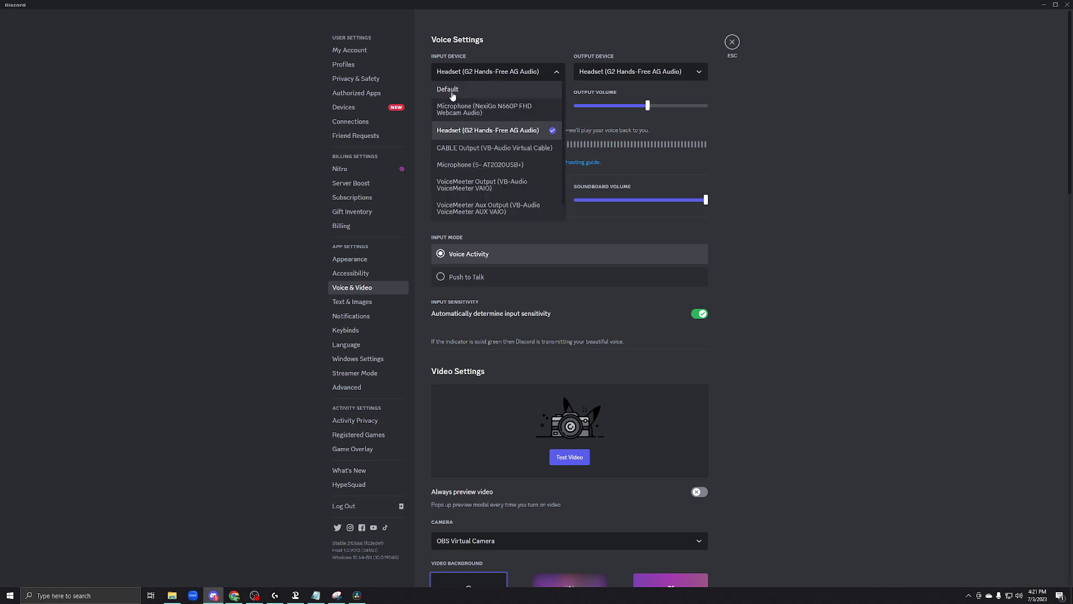
pyautogui.click(562, 76)
pyautogui.click(623, 75)
pyautogui.click(621, 75)
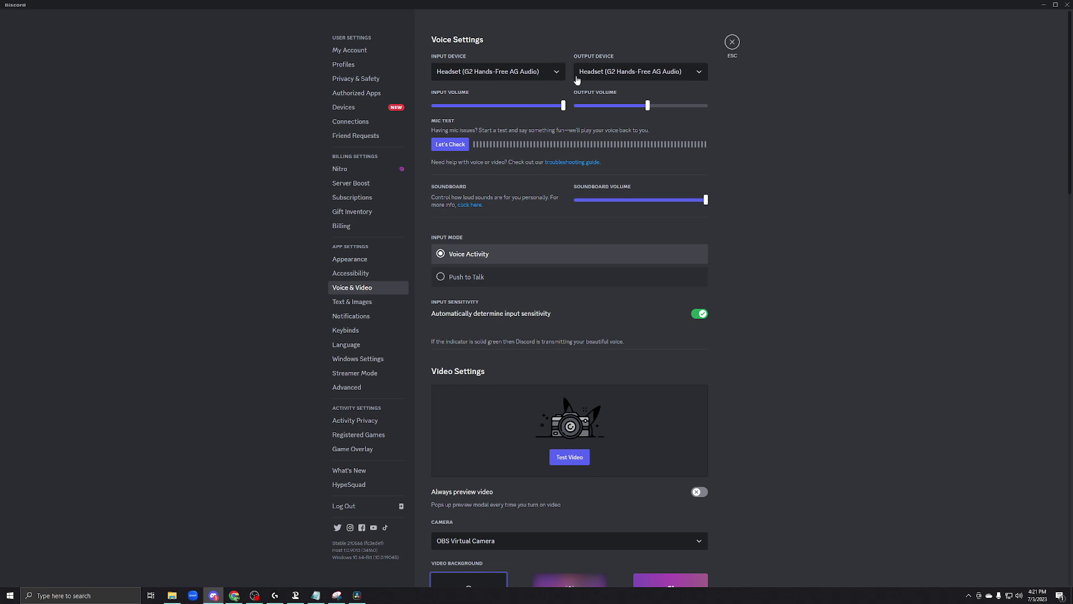
# - Review the available cameras in the video settings and choose OBS Virtual Camera
pyautogui.scroll(-3, 551, 240)
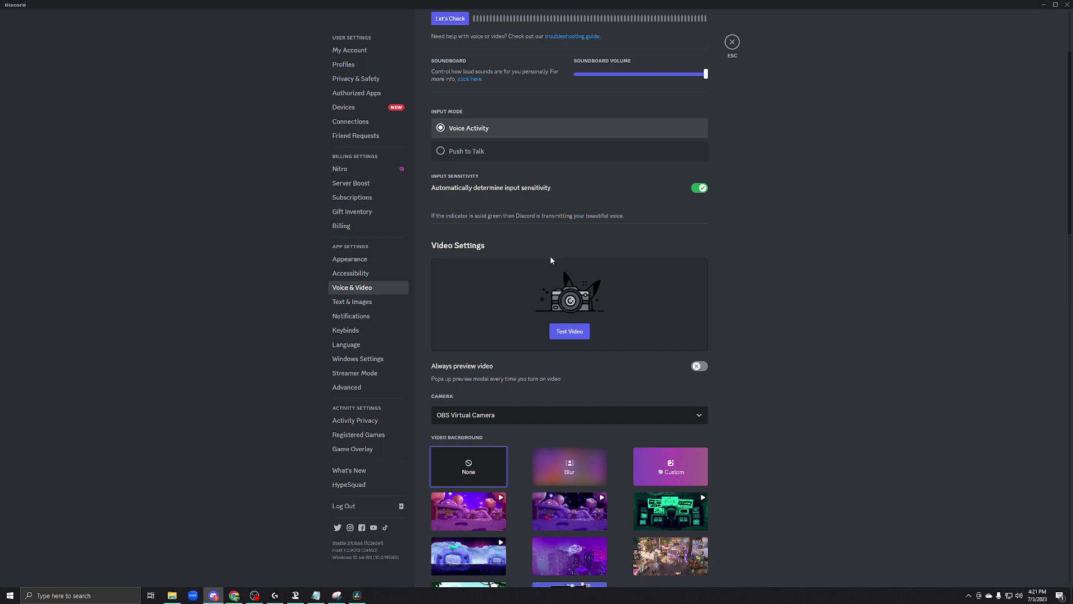
pyautogui.scroll(-2, 533, 350)
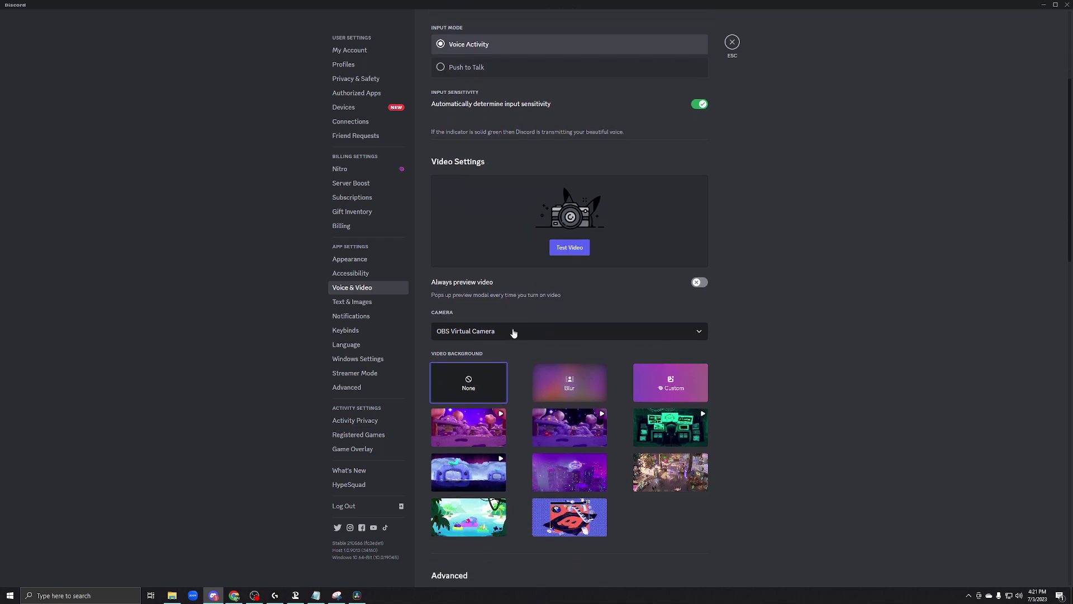
pyautogui.click(573, 336)
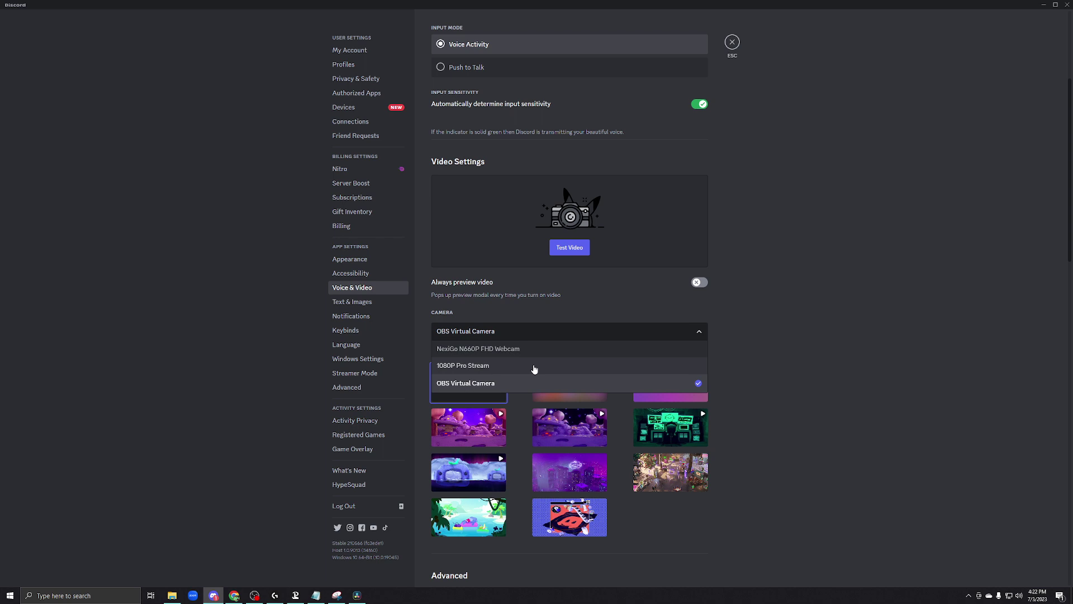
pyautogui.click(511, 385)
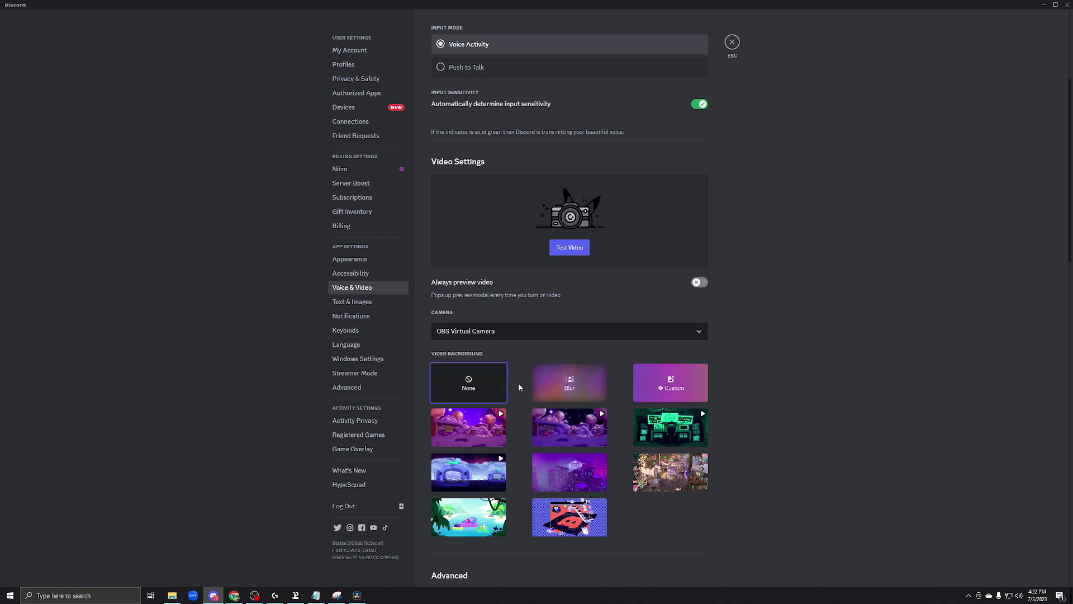
pyautogui.click(522, 334)
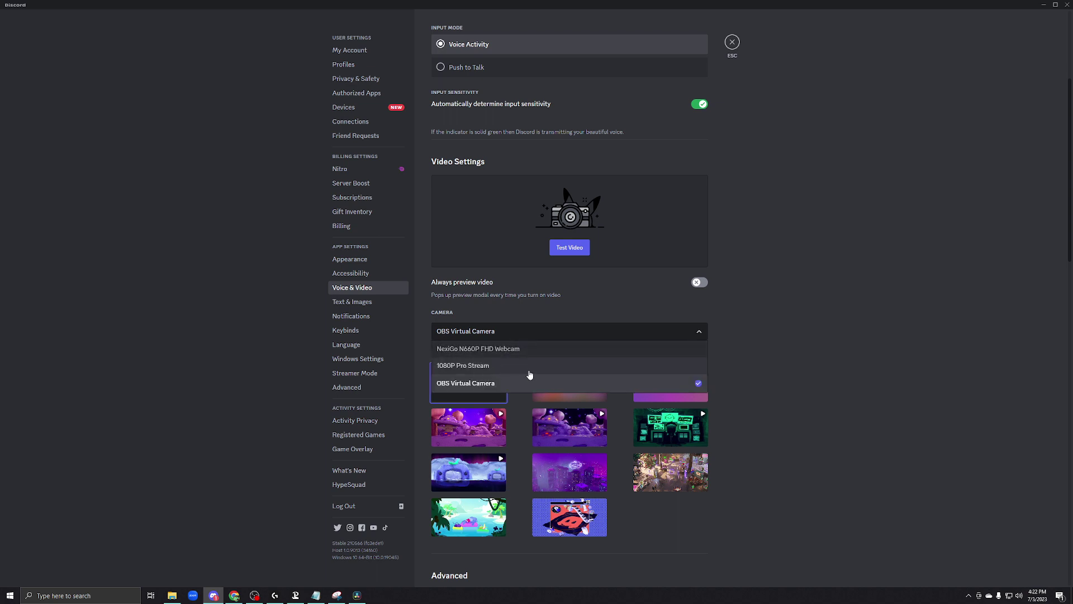
pyautogui.click(522, 392)
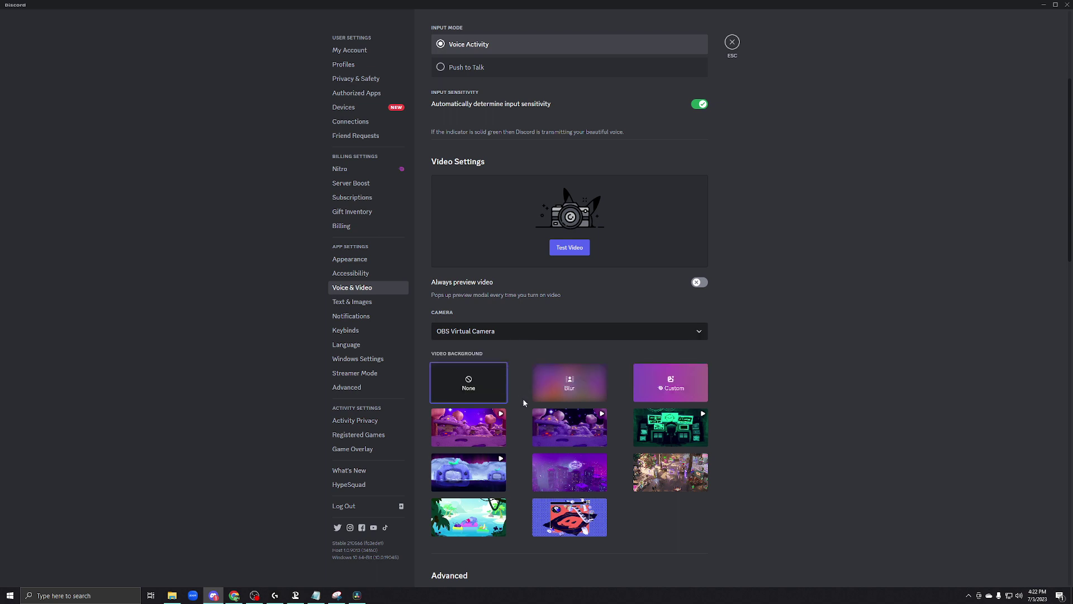
# - Test the camera's video preview of the dartboard and close the user settings
pyautogui.click(575, 251)
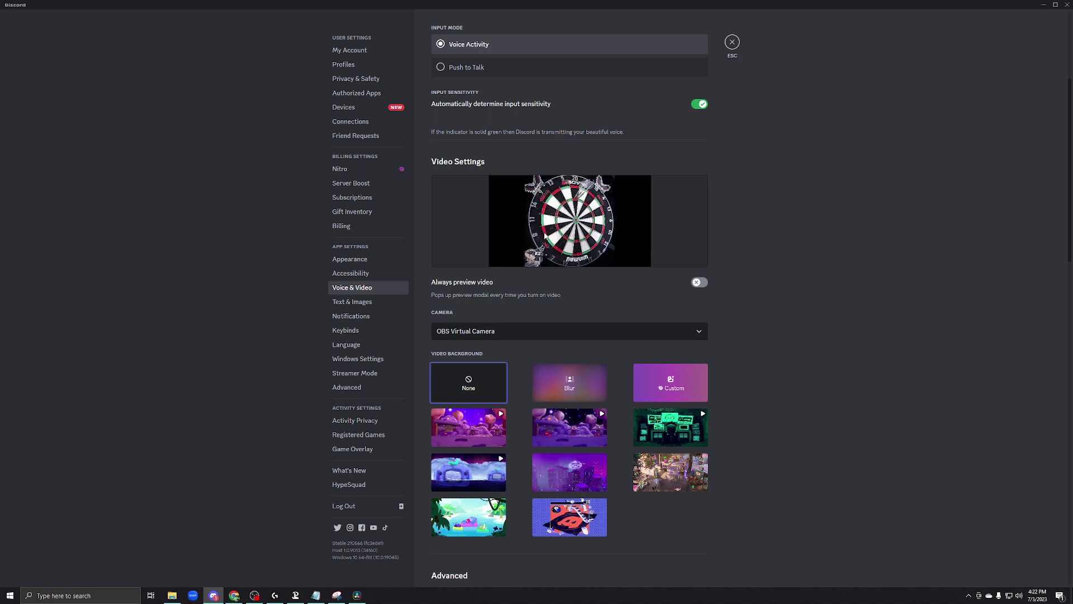
pyautogui.scroll(1, 543, 246)
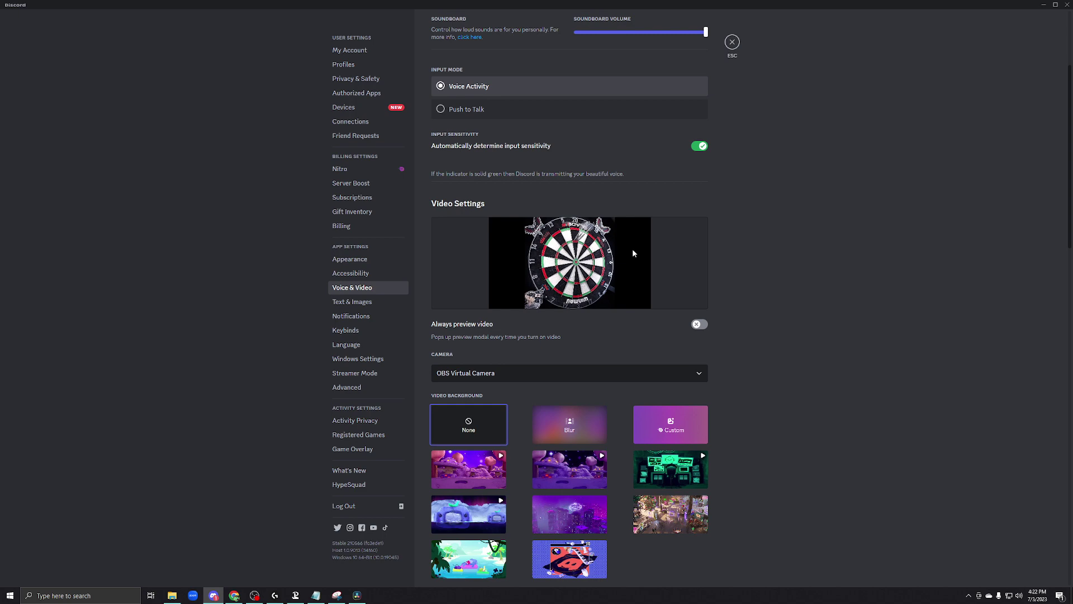
pyautogui.click(733, 42)
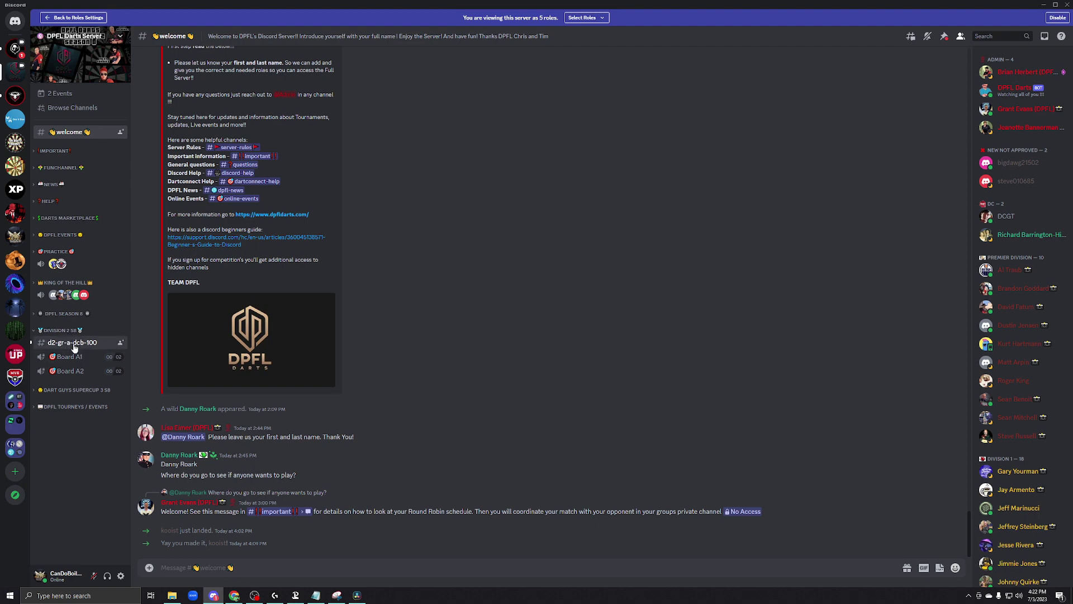
# - Open the d2-gr-a-dcb-100 channel, join the Board A2 voice channel and show its call view
pyautogui.click(73, 342)
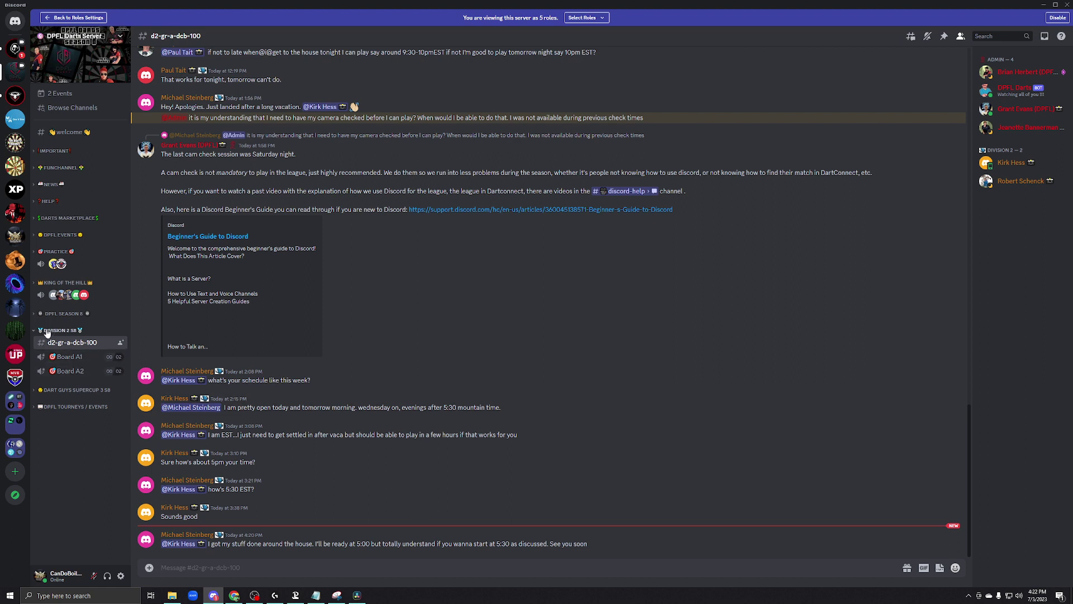
pyautogui.click(67, 372)
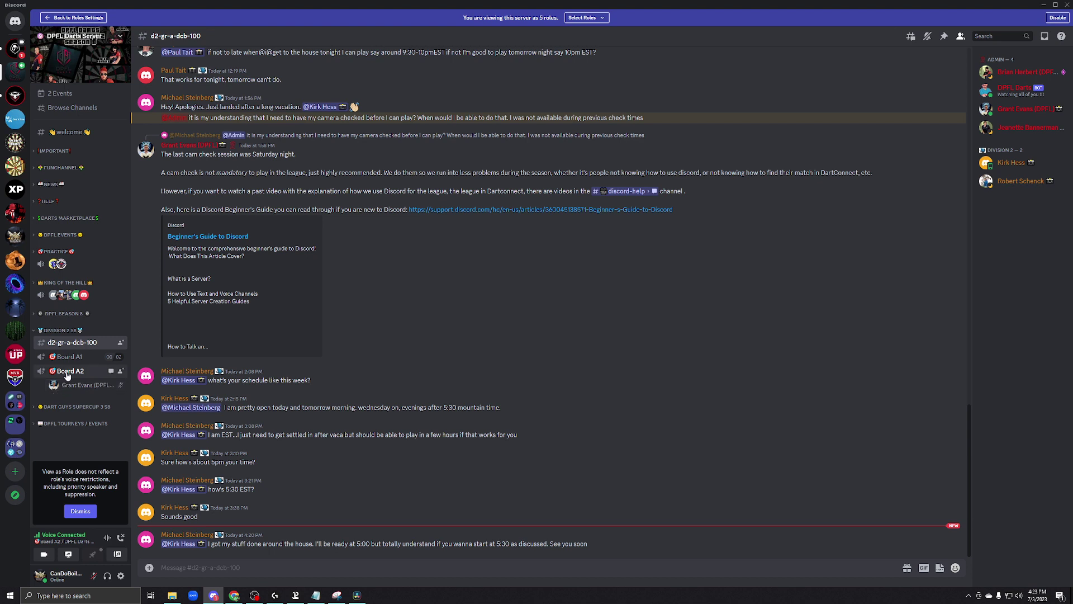
pyautogui.click(68, 373)
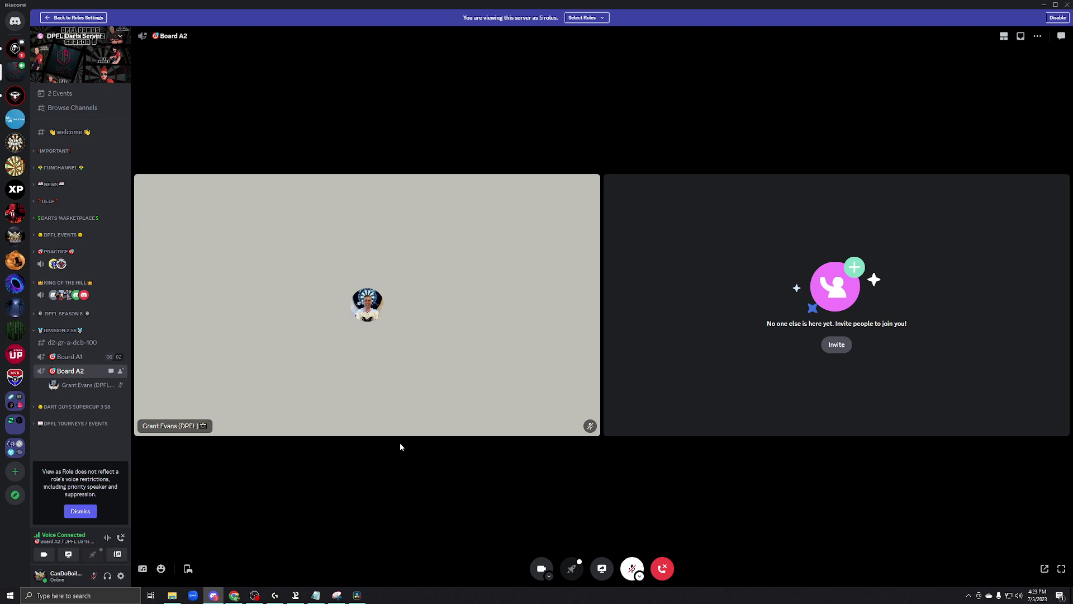
# - Turn on the camera in the Board A2 call and focus the dartboard video feed
pyautogui.click(541, 569)
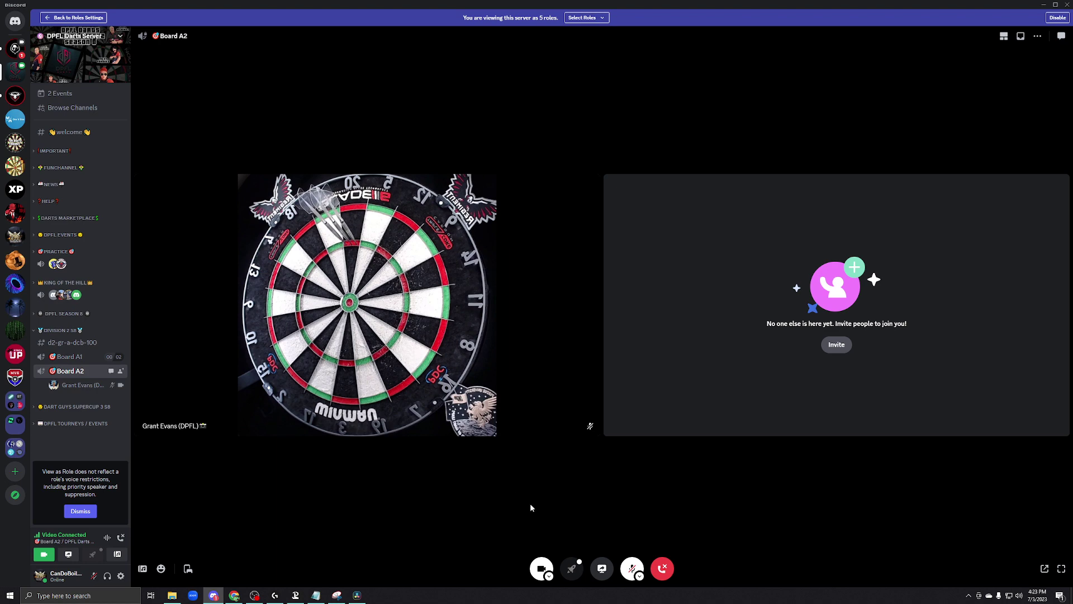
pyautogui.click(549, 576)
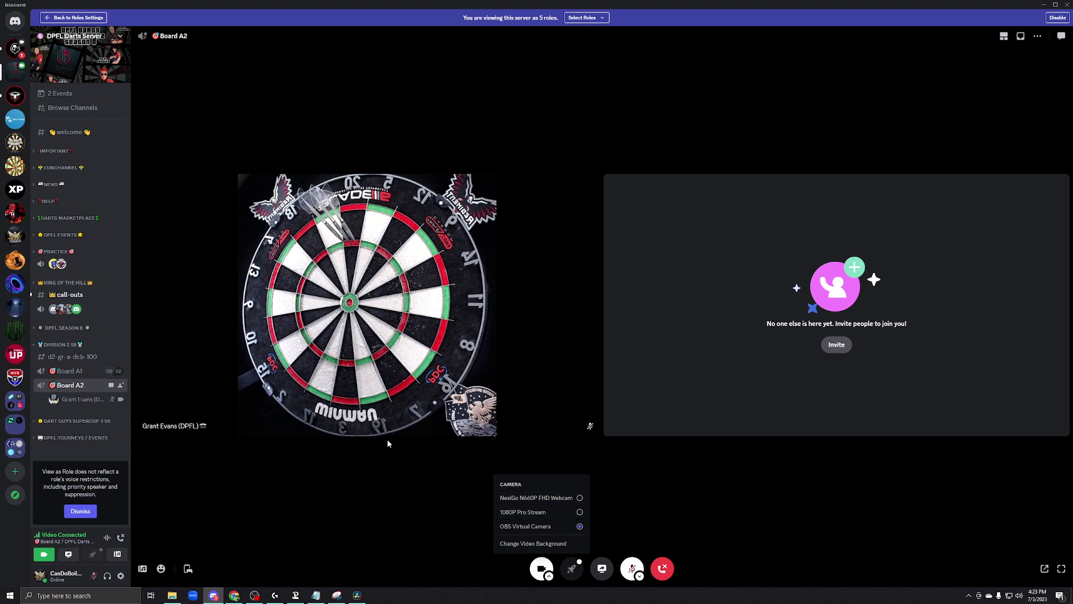
pyautogui.click(372, 431)
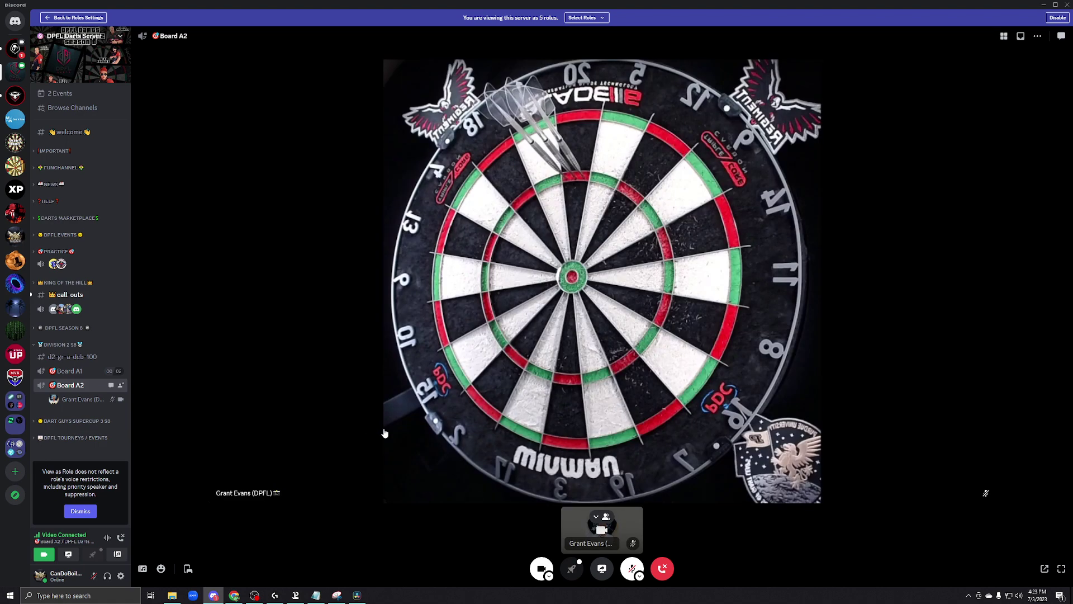
pyautogui.click(514, 405)
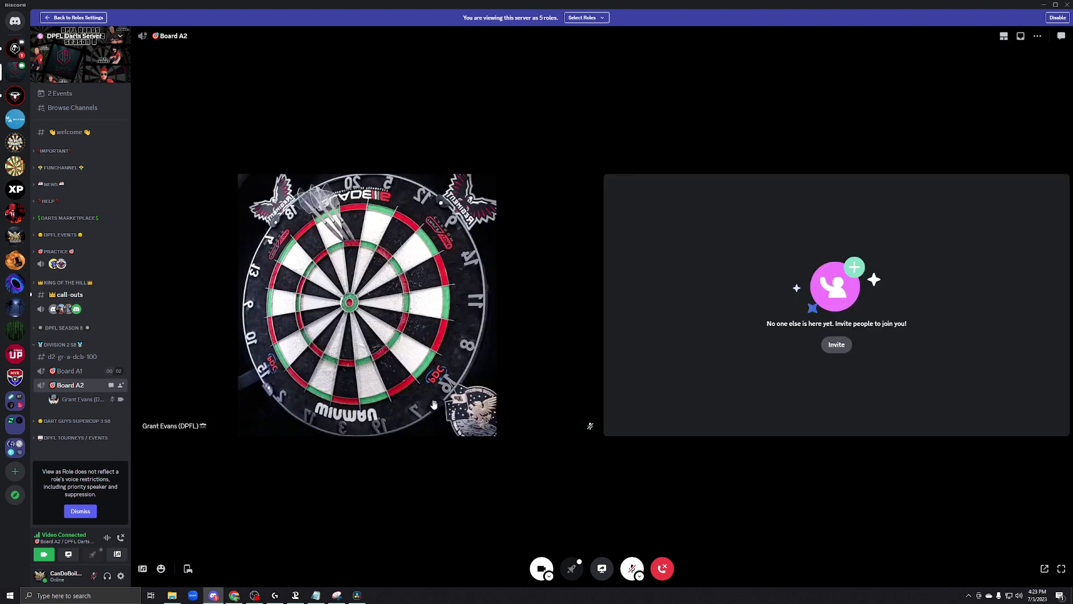
pyautogui.click(393, 350)
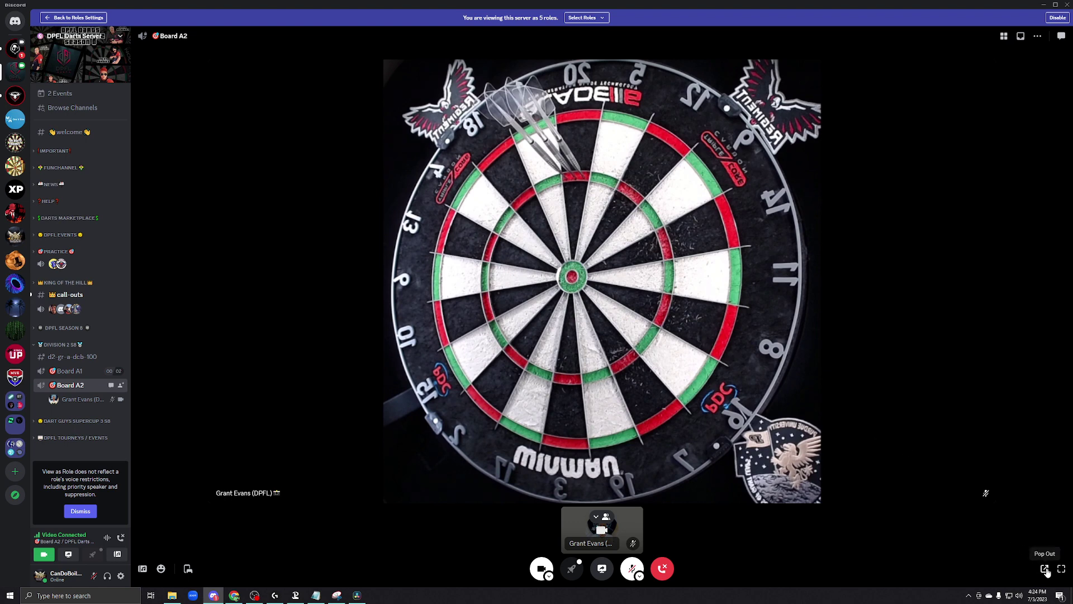
# - Pop out the Board A2 call into its own window, snap it to half the screen, and maximize it
pyautogui.click(1045, 569)
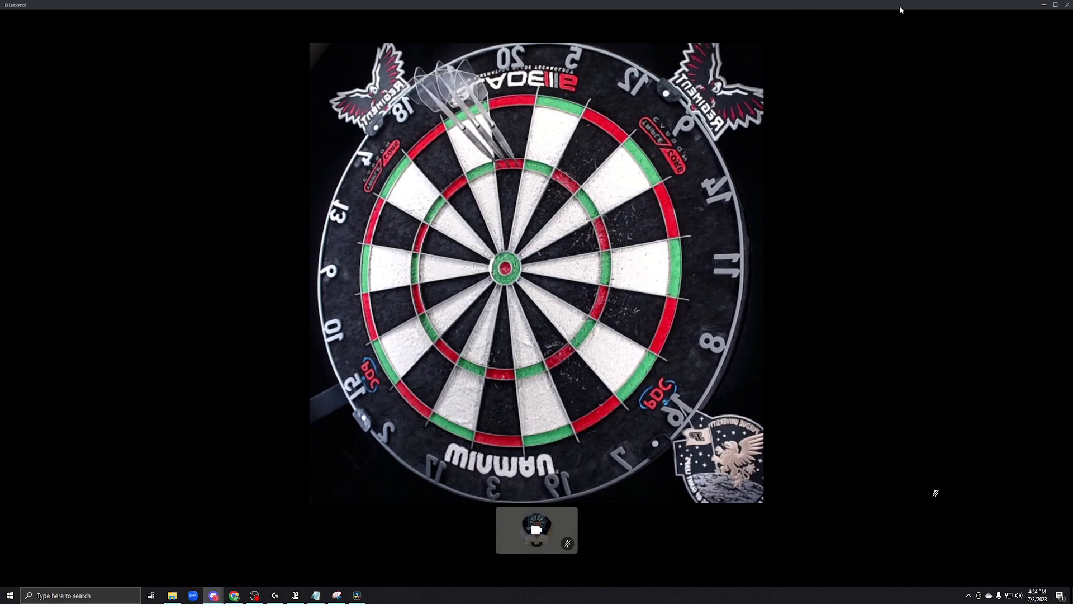
pyautogui.moveTo(900, 5); pyautogui.dragTo(1, 277)
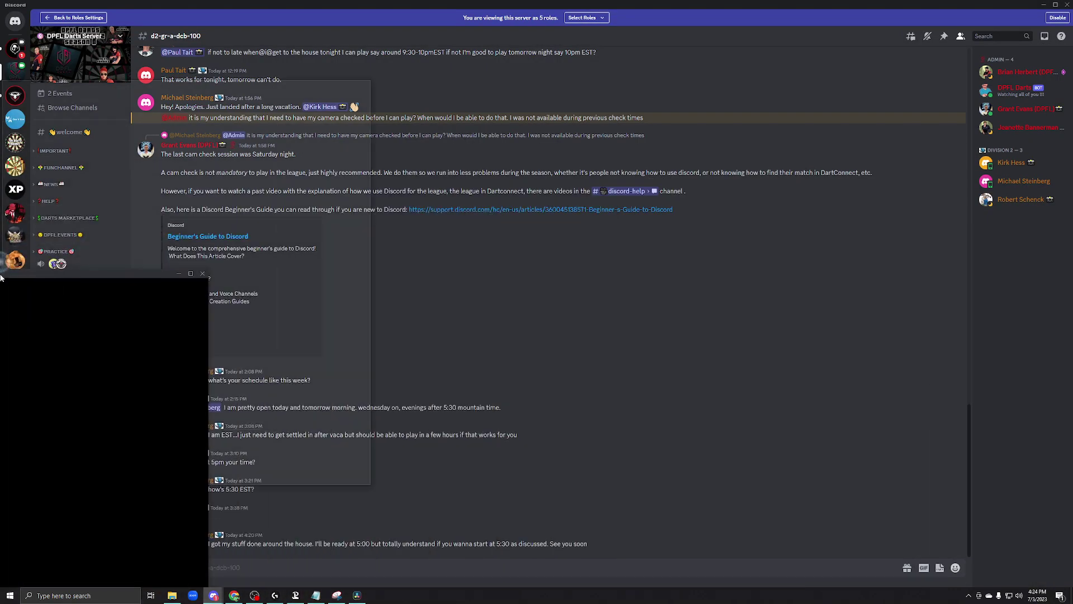
pyautogui.click(288, 238)
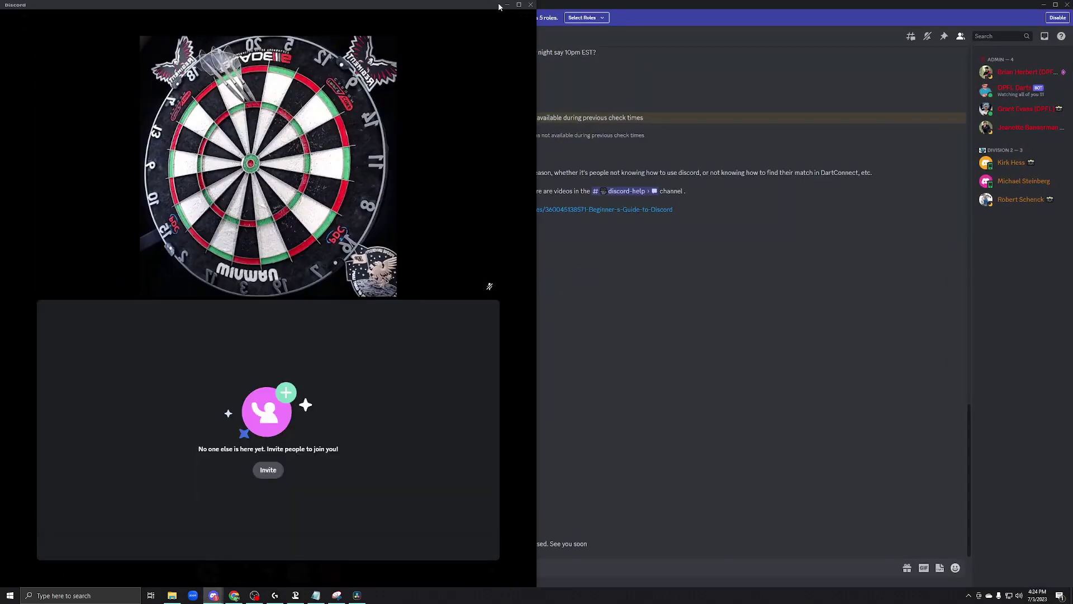
pyautogui.click(518, 4)
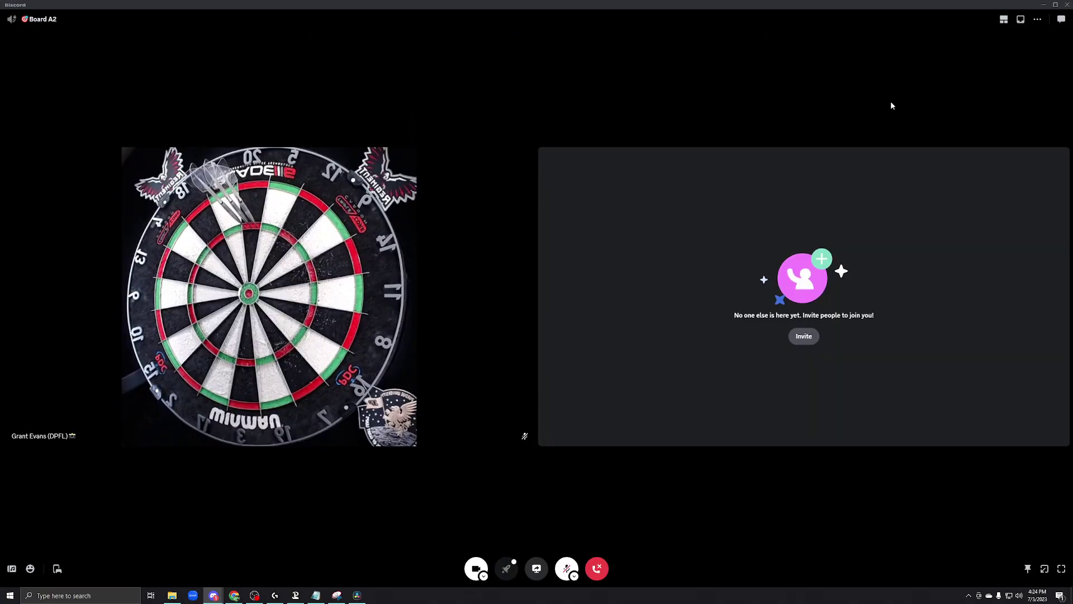
# - Browse the call-outs and welcome channels in the main Discord window and return to the popped-out Board A2 call
pyautogui.moveTo(214, 595)
pyautogui.click(189, 545)
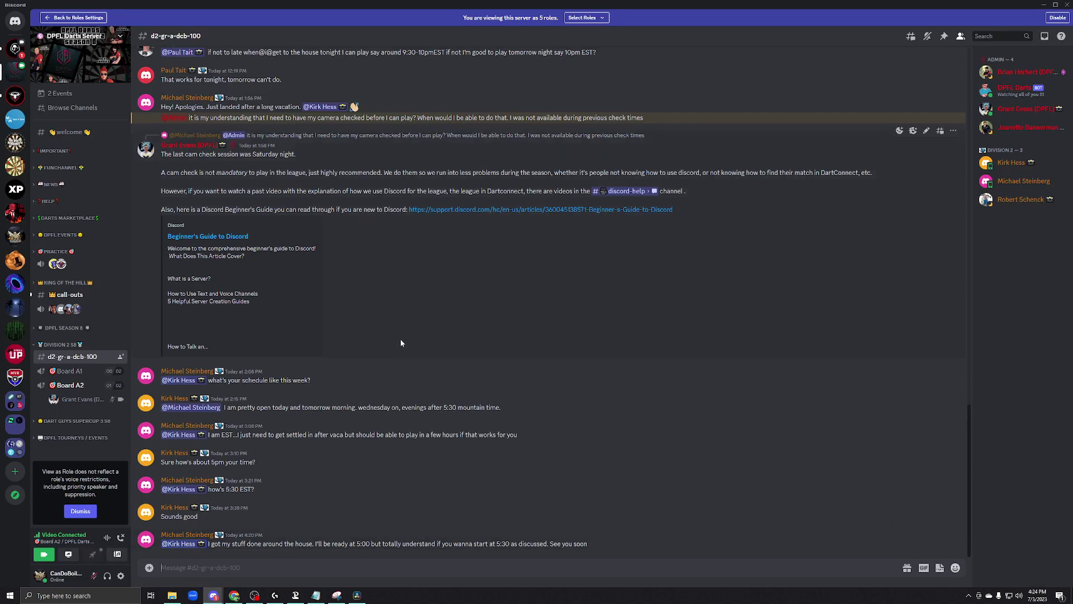
pyautogui.click(70, 294)
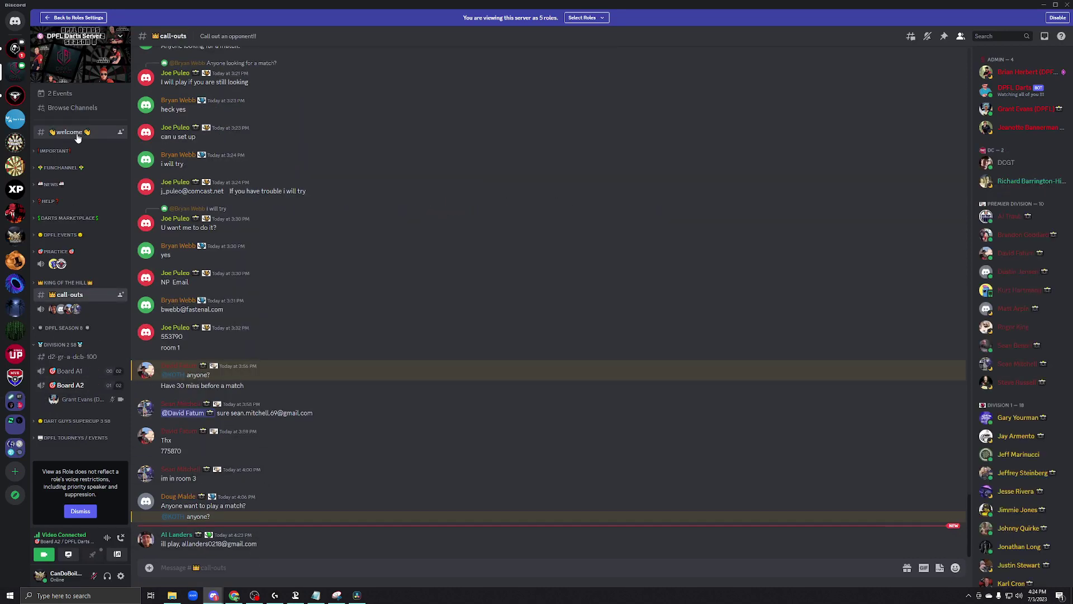
pyautogui.click(77, 134)
pyautogui.moveTo(274, 596)
pyautogui.click(253, 555)
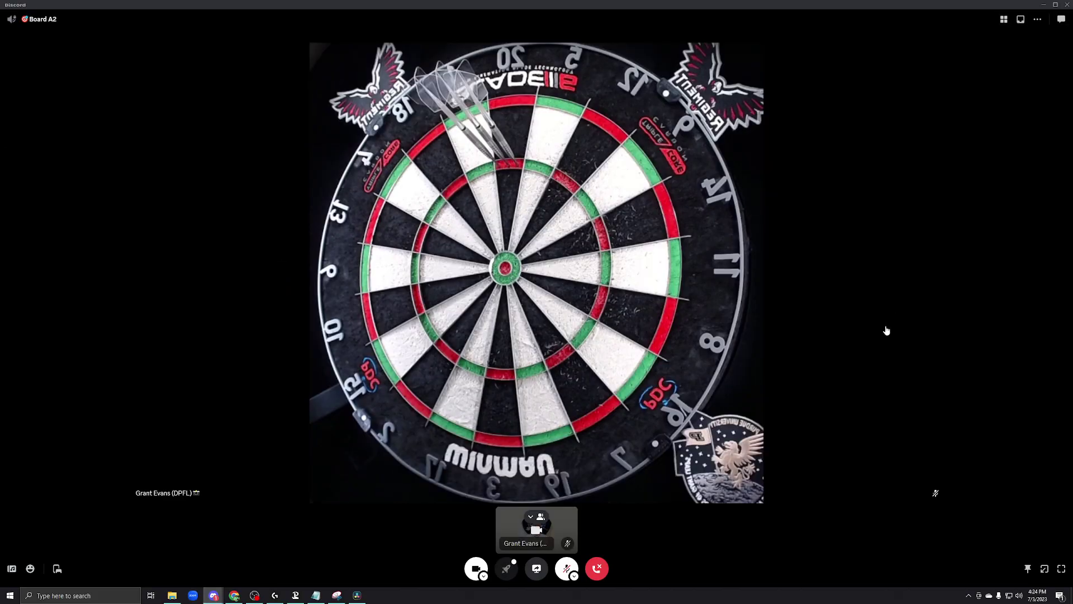
# - Switch the popped-out Board A2 call to full screen and back, and disconnect from the call
pyautogui.click(1062, 569)
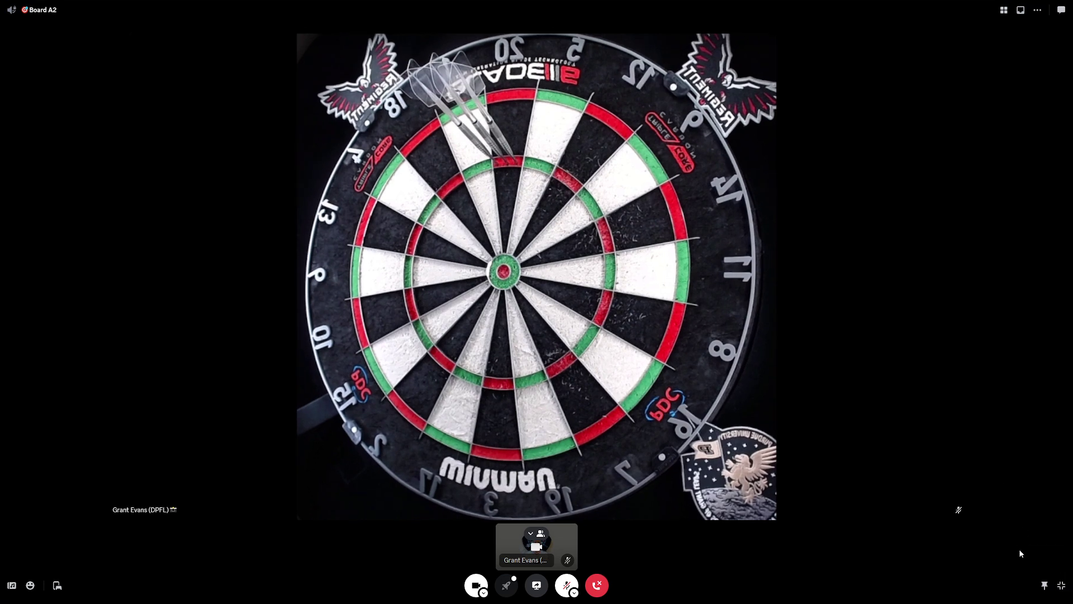
pyautogui.click(1062, 587)
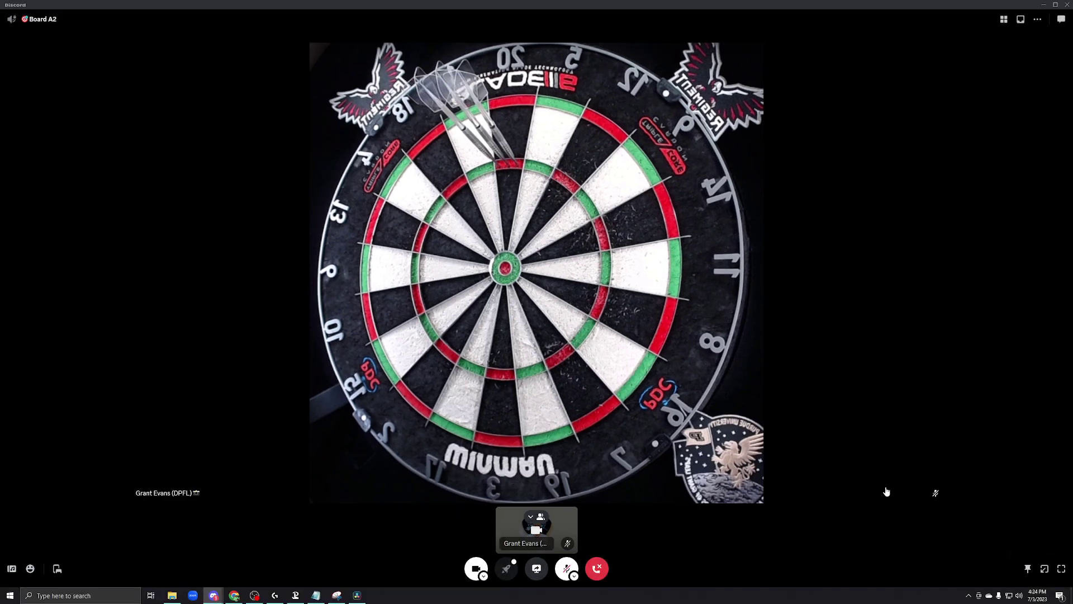
pyautogui.click(597, 570)
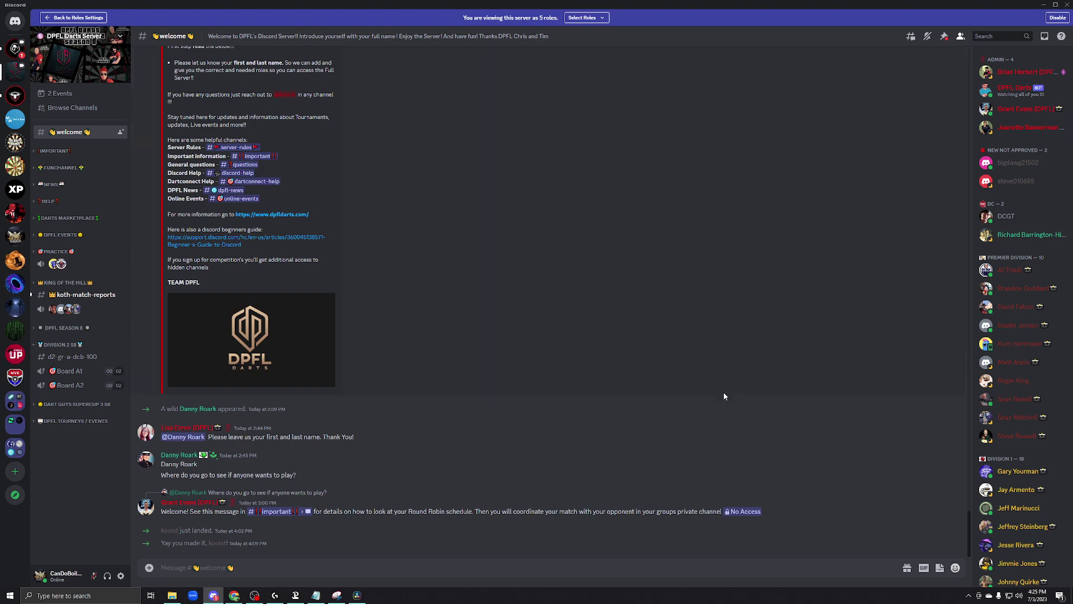
# - Switch to the Discord page open in Chrome and open its Voice & Video user settings
pyautogui.click(235, 596)
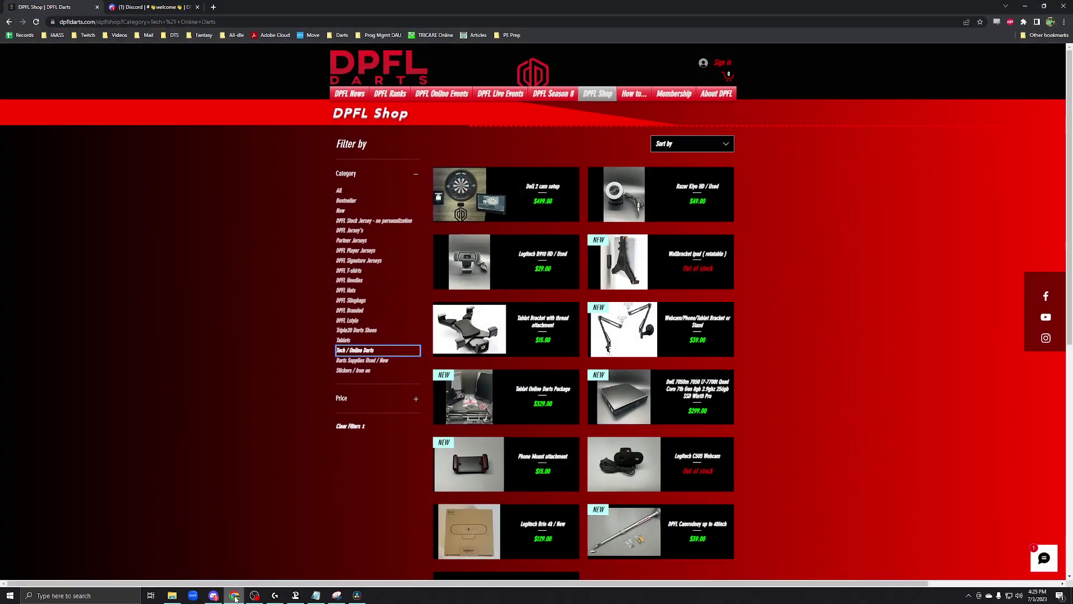
pyautogui.click(145, 9)
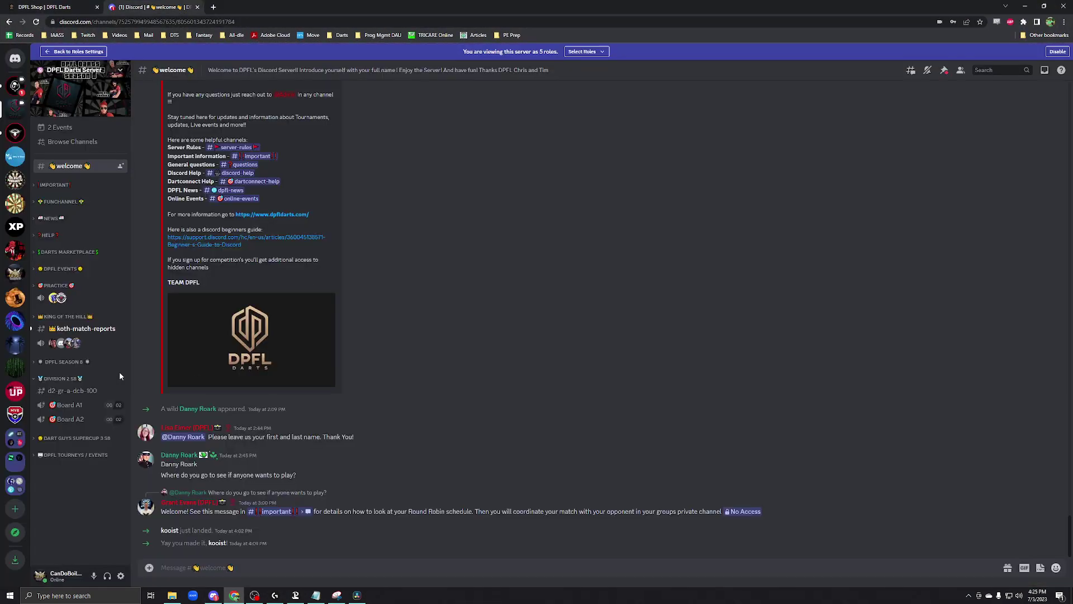
pyautogui.click(120, 576)
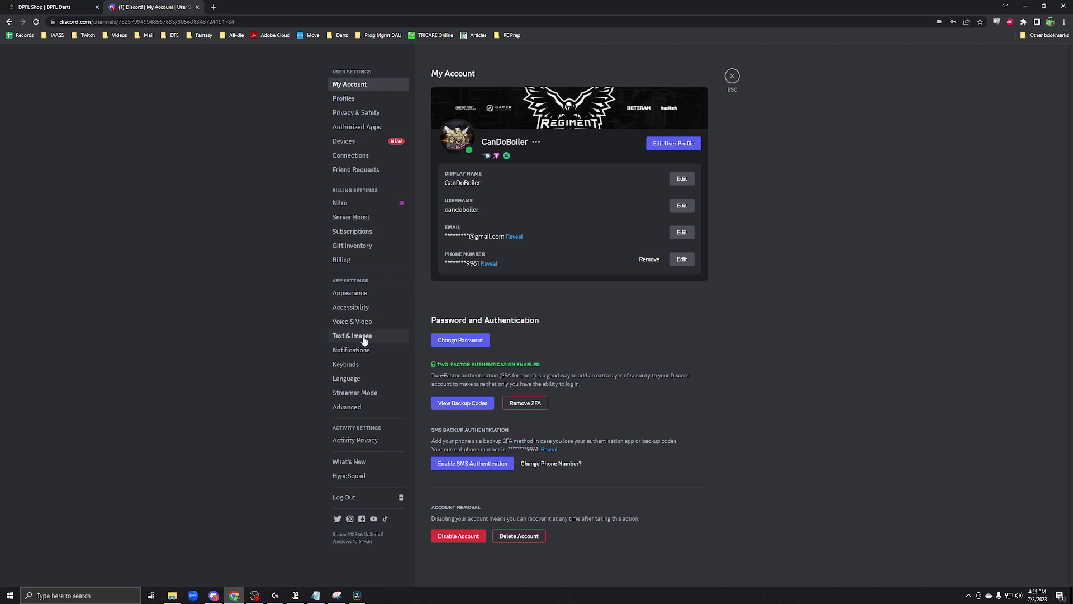
pyautogui.click(352, 321)
# - Run the camera test under Video Settings and minimize the browser to return to the Discord desktop app
pyautogui.scroll(-3, 581, 447)
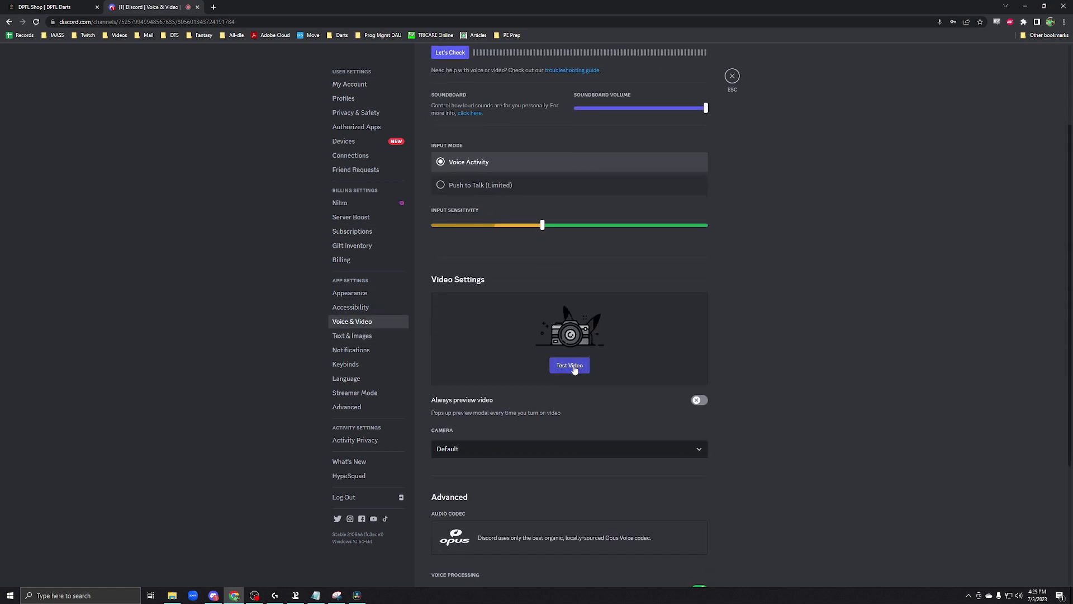
pyautogui.click(574, 369)
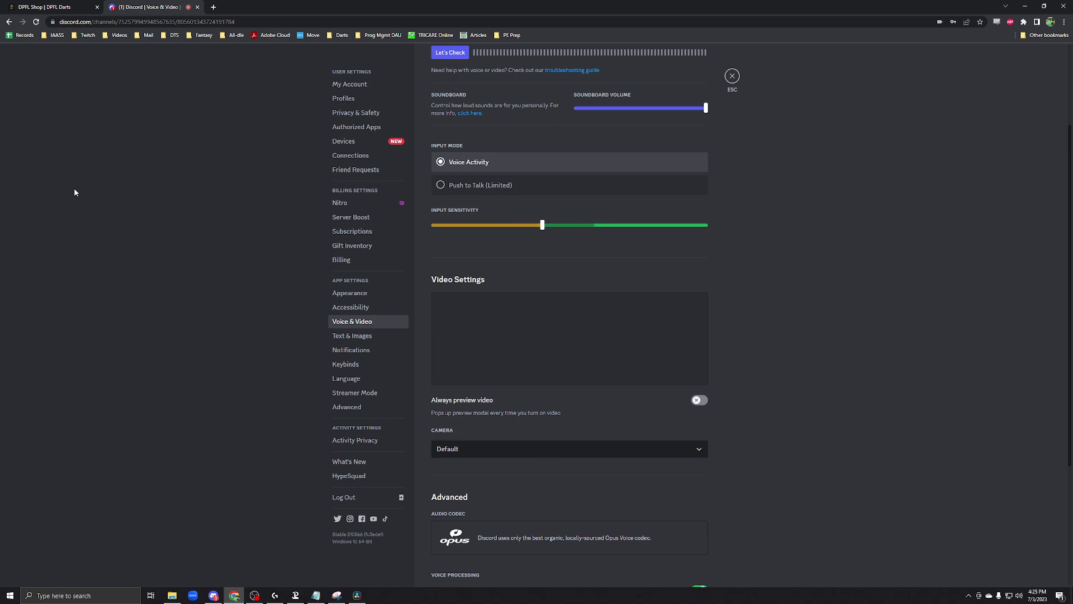
pyautogui.click(1025, 6)
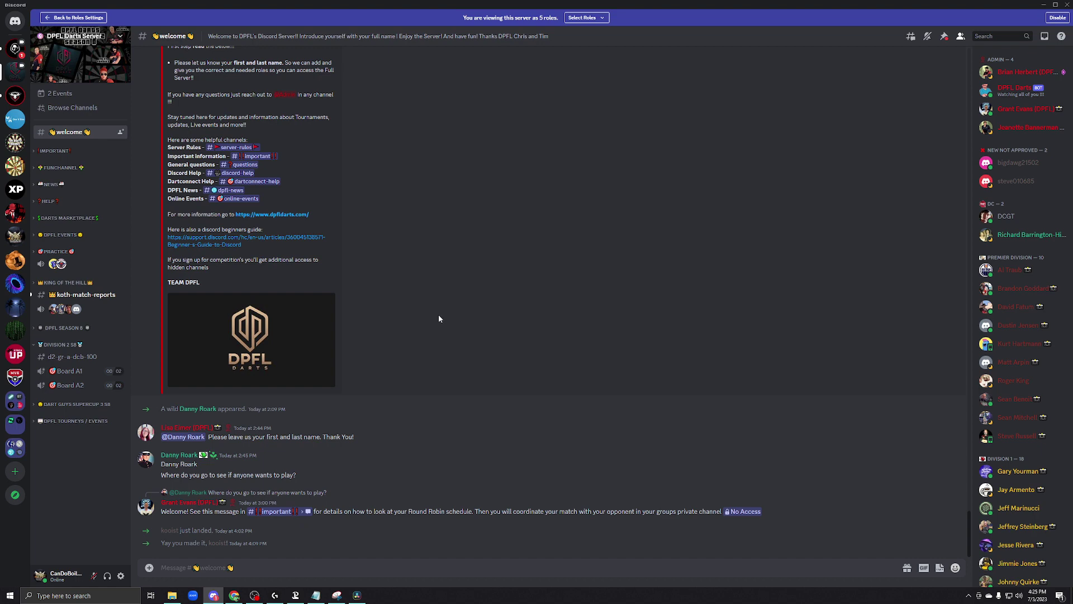